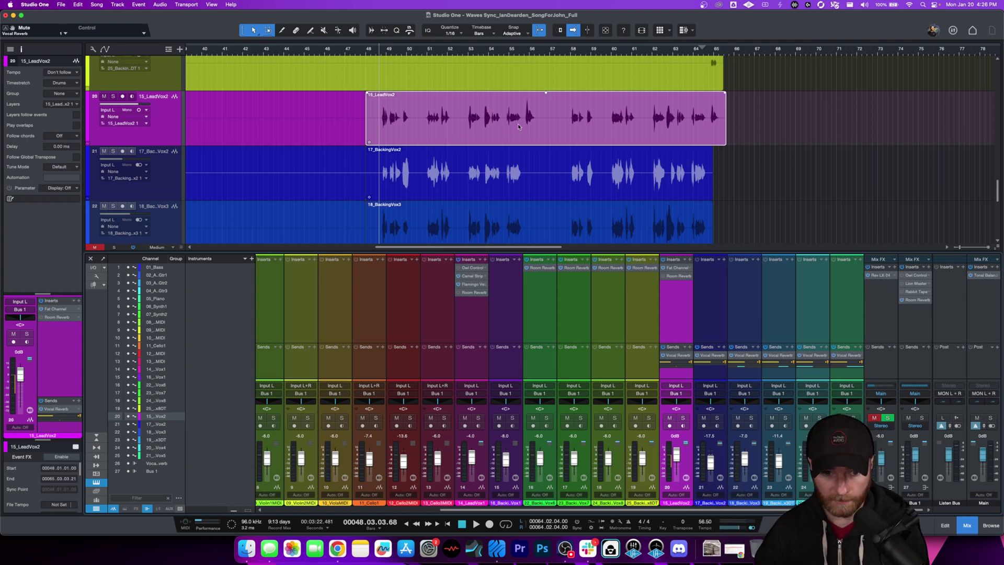
Step: Hide the mixing console and play the vocal section after bar 48 within the full mix
{"action": "key", "text": "F3"}
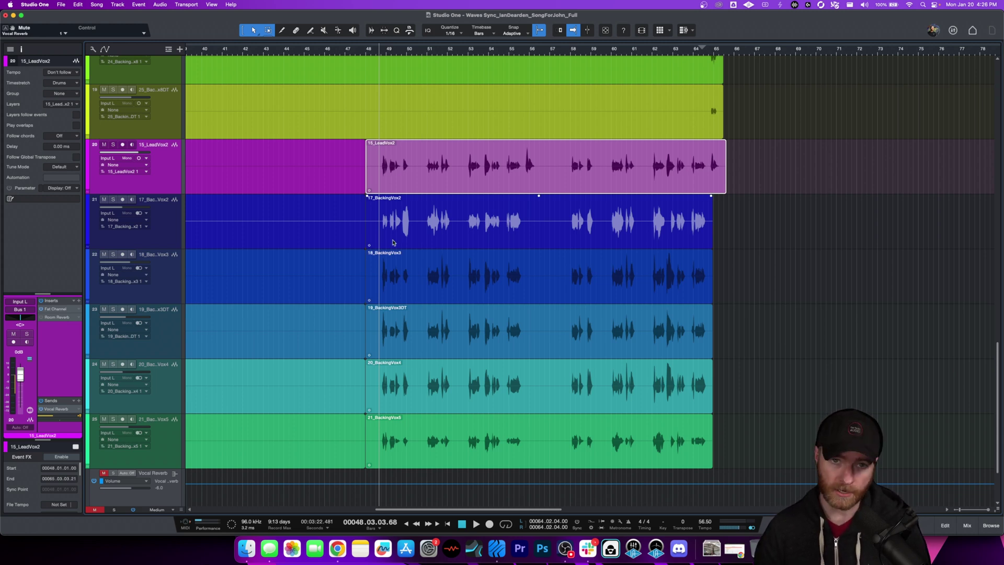
{"action": "key", "text": "e"}
{"action": "key", "text": "space"}
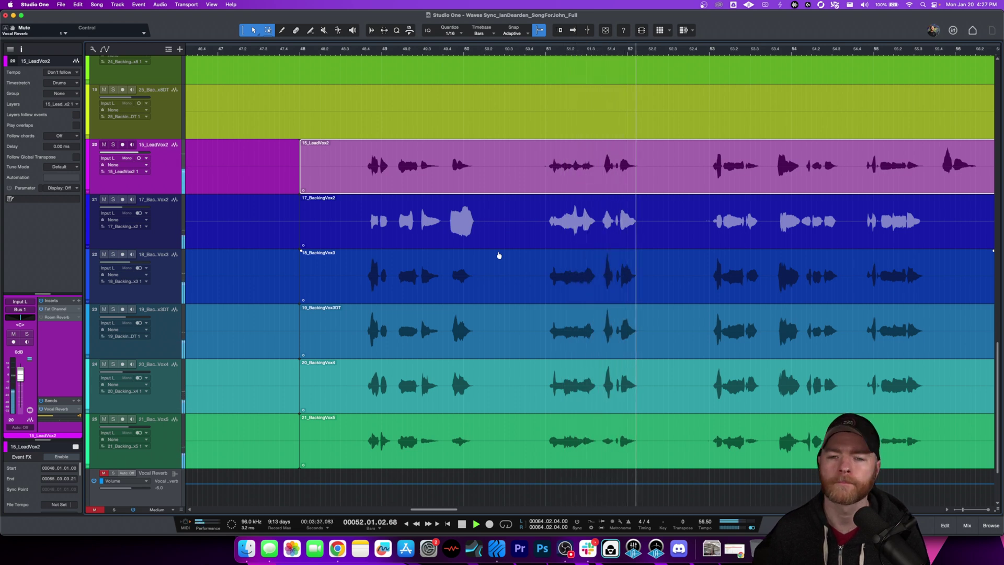
{"action": "key", "text": "space"}
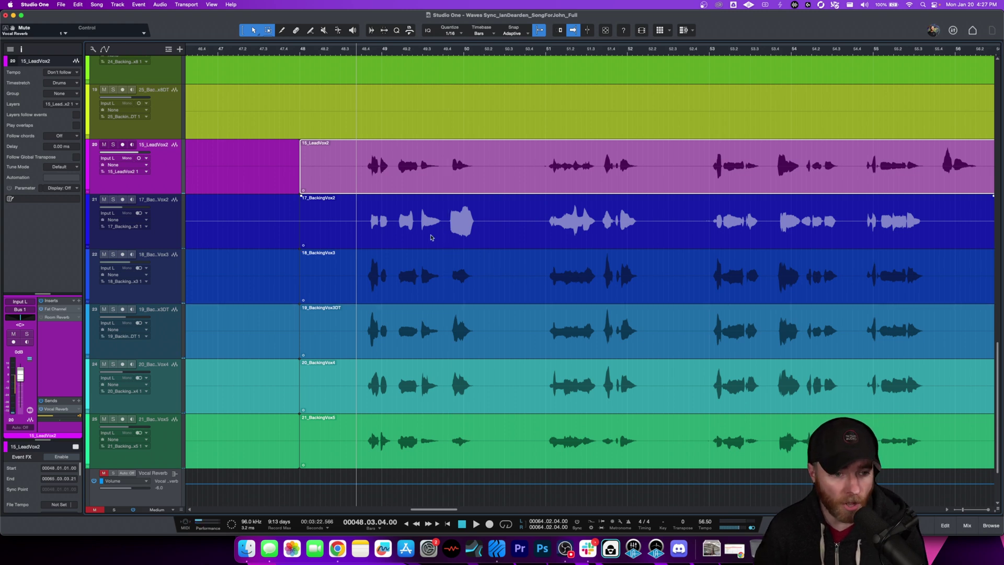
Step: Solo the vocal tracks from 15_LeadVox2 through 21_BackingVox5 and play them back without the instruments
{"action": "left_click", "coordinate": [163, 456], "text": "shift"}
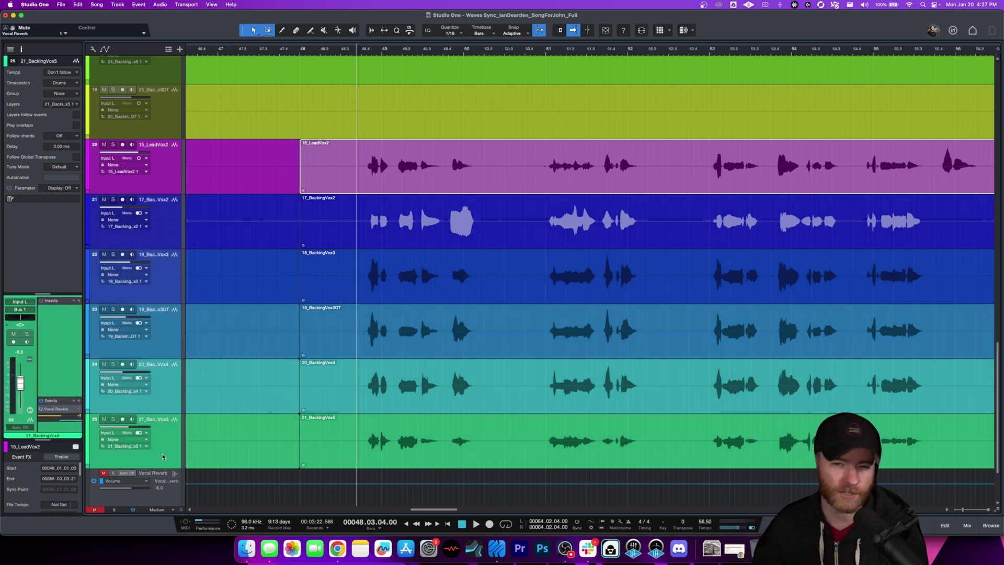
{"action": "key", "text": "s"}
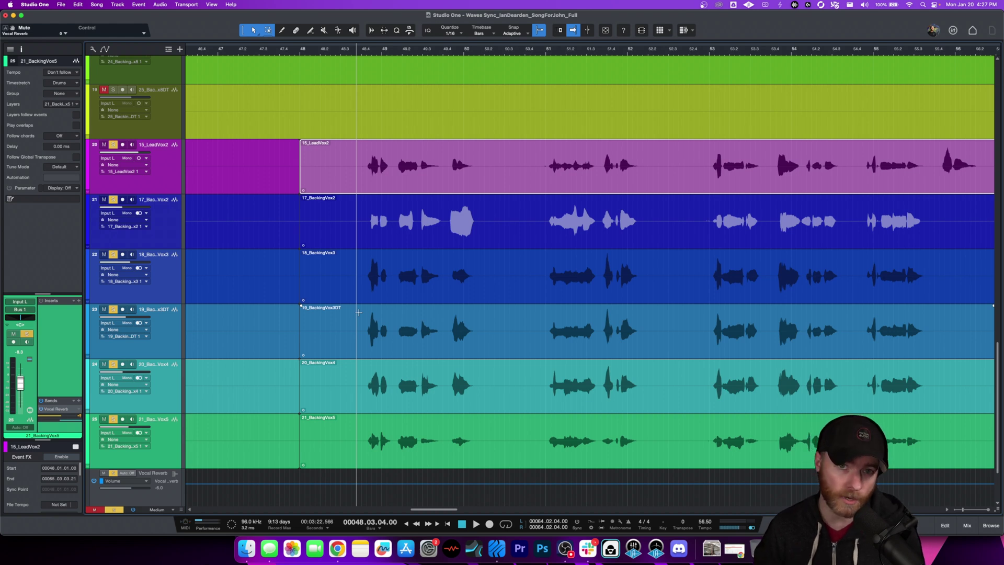
{"action": "key", "text": "space"}
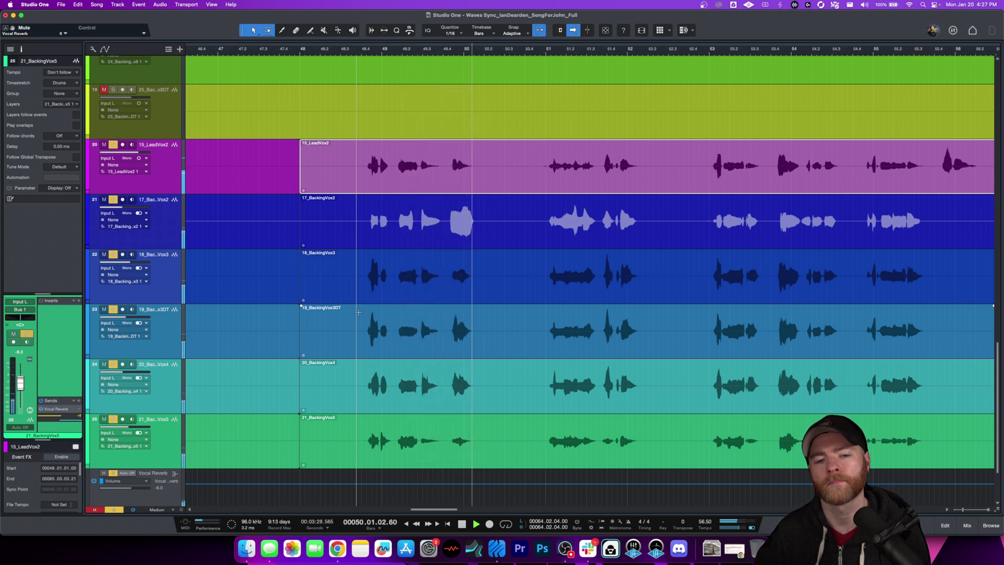
{"action": "key", "text": "space"}
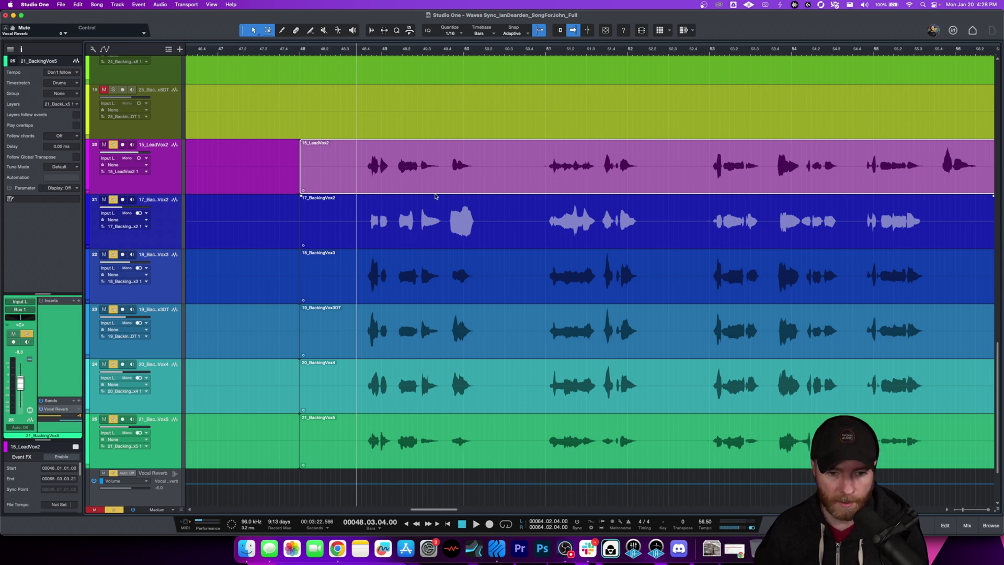
Step: Select all the soloed lead and backing vocal events and apply Sync Vx to them as the event editor
{"action": "scroll", "coordinate": [419, 257], "scroll_direction": "down", "scroll_amount": 4}
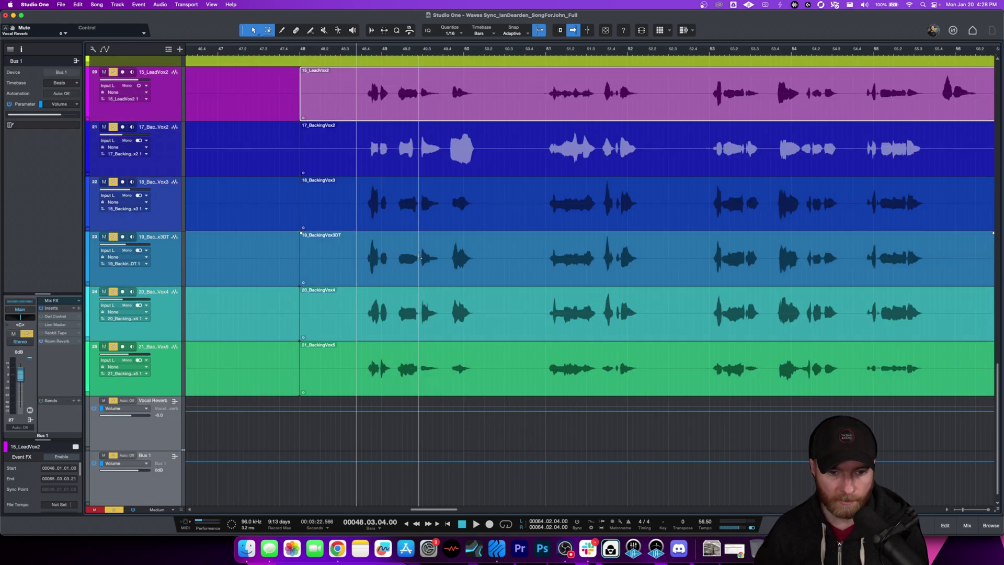
{"action": "key", "text": "super+a"}
{"action": "scroll", "coordinate": [397, 202], "scroll_direction": "up", "scroll_amount": 5}
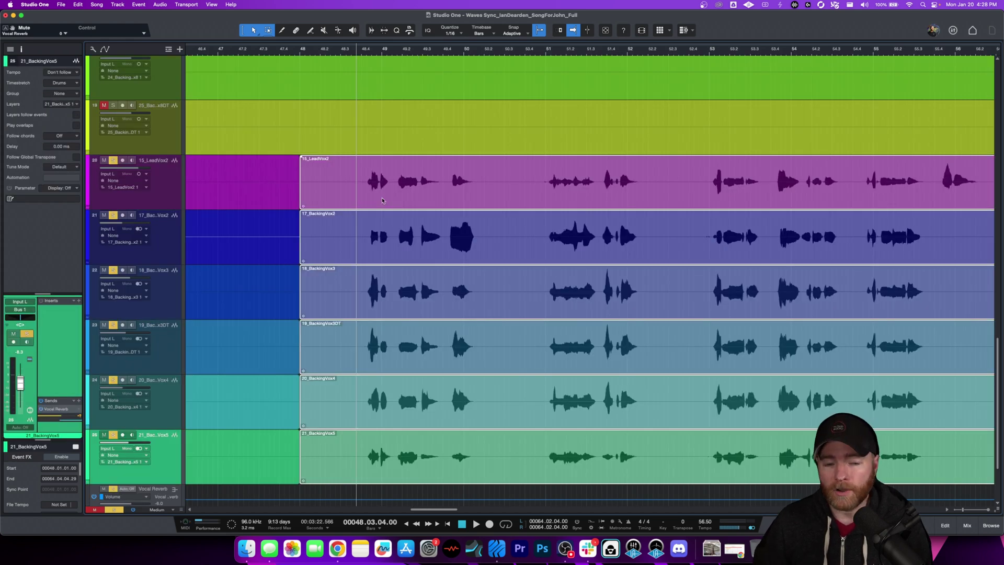
{"action": "right_click", "coordinate": [382, 200]}
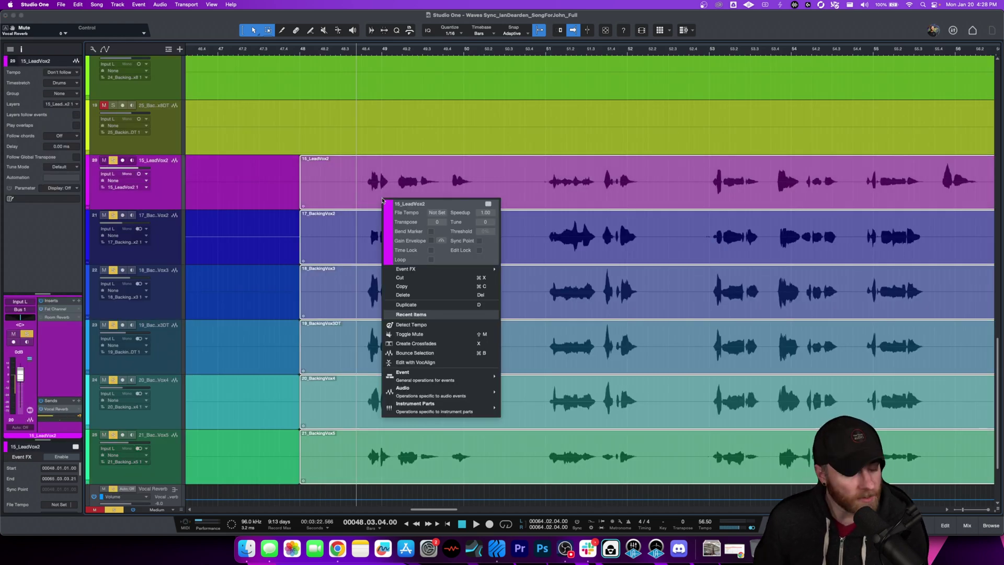
{"action": "mouse_move", "coordinate": [415, 269]}
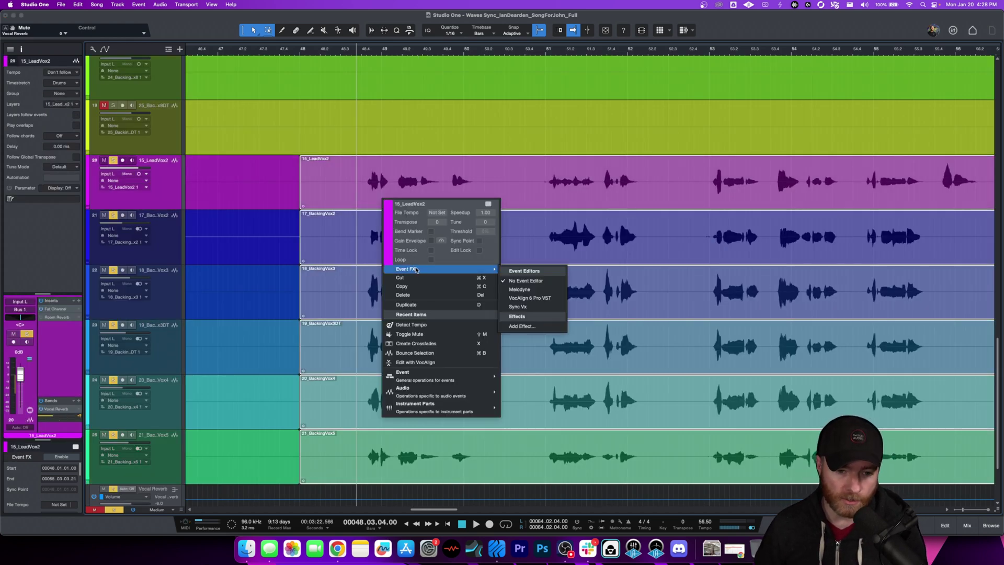
{"action": "left_click", "coordinate": [538, 308]}
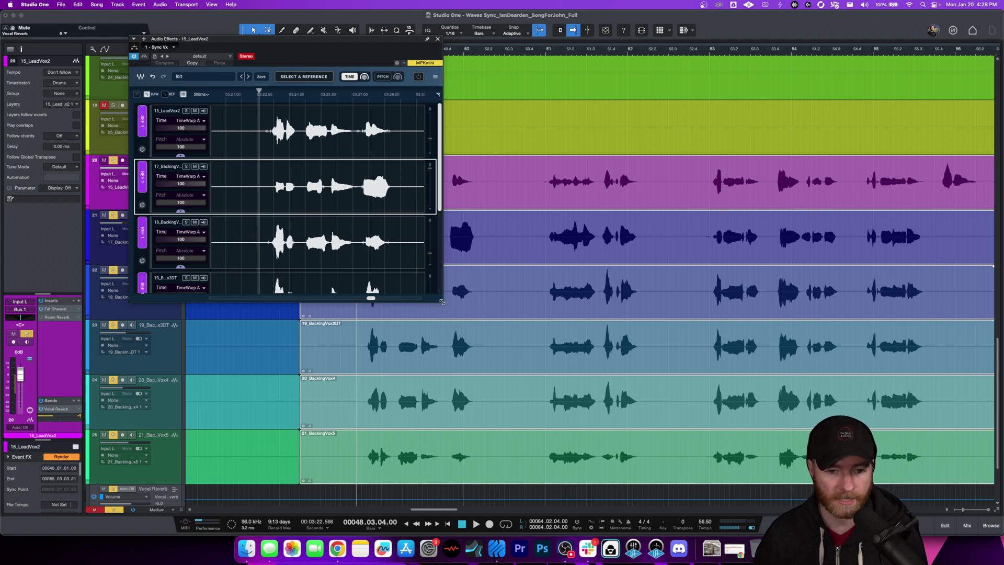
Step: Enlarge the Sync Vx window to fit all six tracks and make 15_LeadVox2 the reference for aligning the backing vocals
{"action": "left_click_drag", "start_coordinate": [442, 302], "coordinate": [579, 472]}
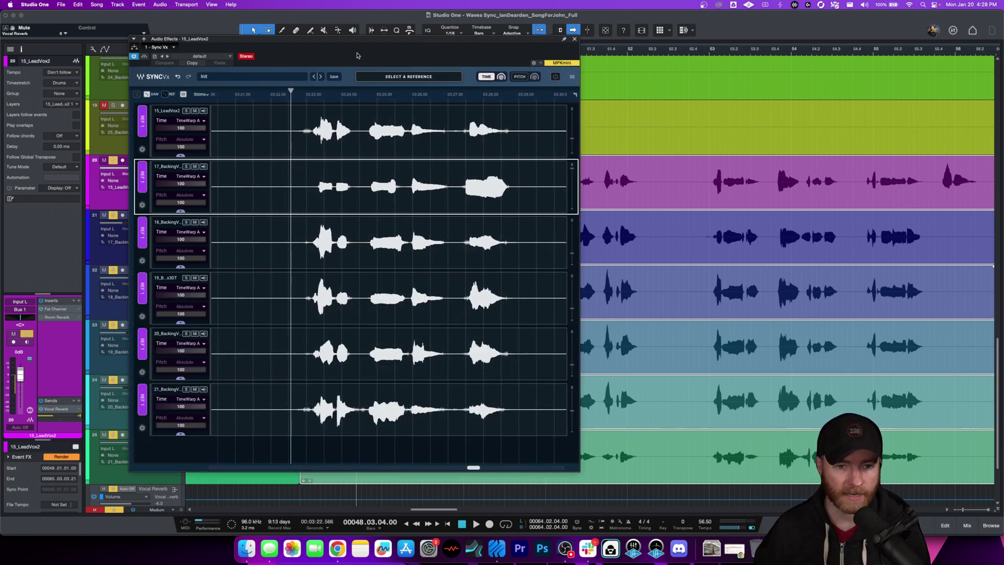
{"action": "left_click_drag", "start_coordinate": [352, 44], "coordinate": [408, 46]}
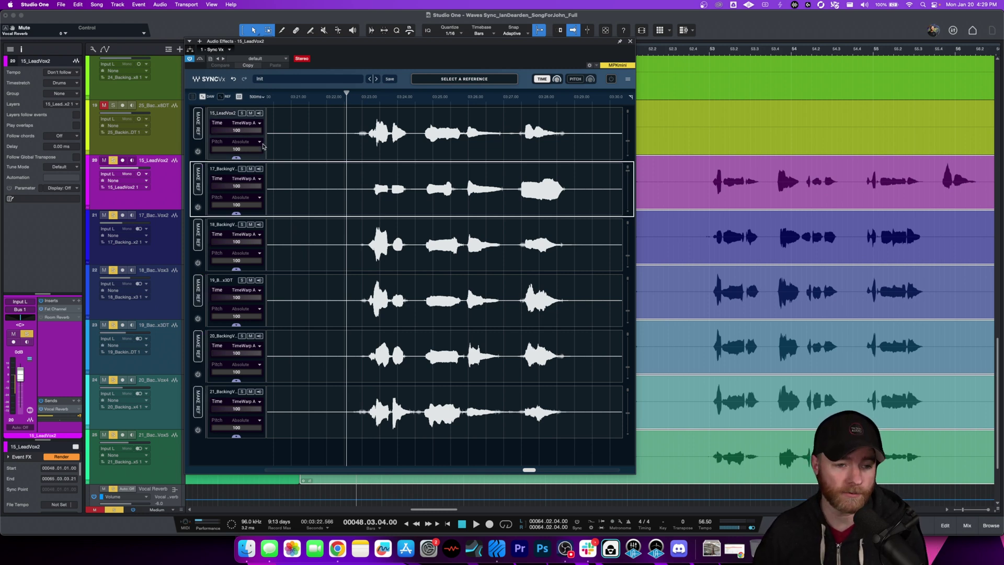
{"action": "left_click", "coordinate": [199, 127]}
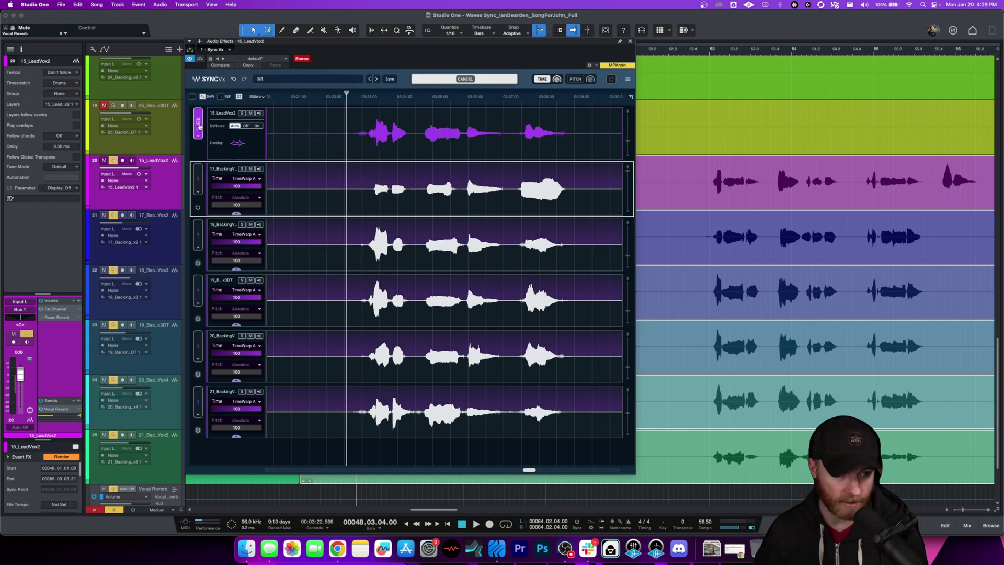
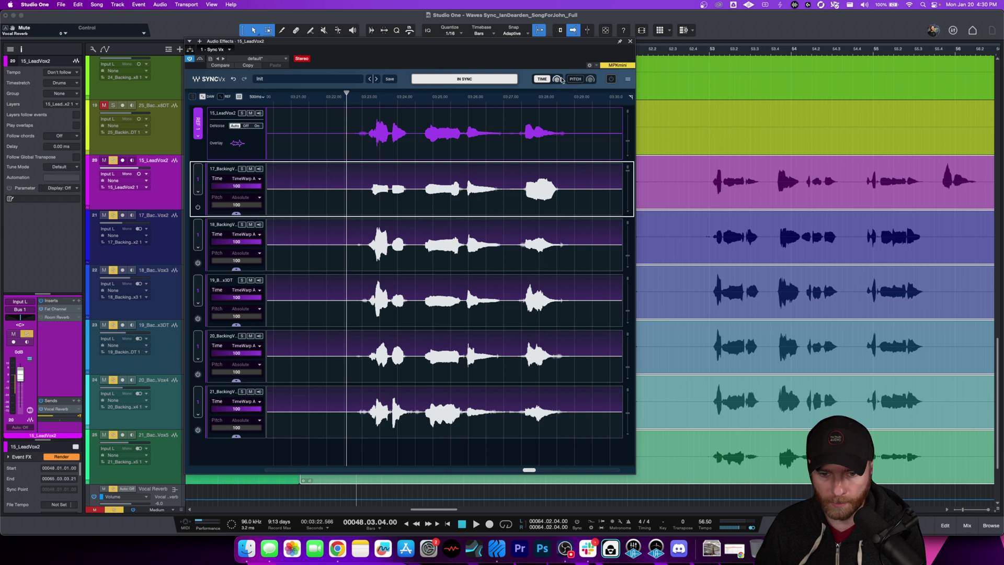
Step: Lower the global Time alignment amount to its minimum and restore it to full, and toggle global Pitch alignment on and off
{"action": "left_click_drag", "start_coordinate": [562, 80], "coordinate": [557, 222]}
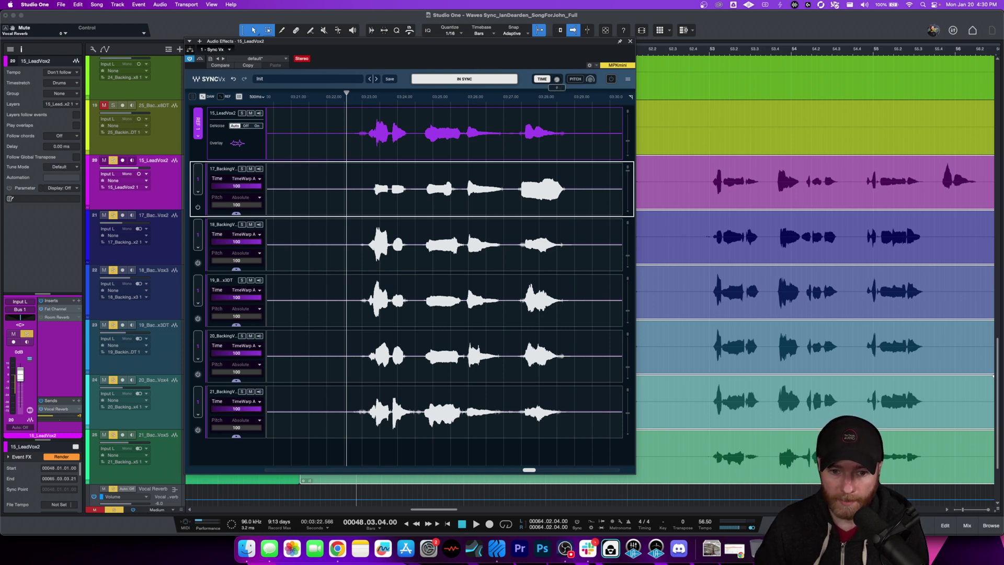
{"action": "left_click_drag", "start_coordinate": [557, 79], "coordinate": [557, 73]}
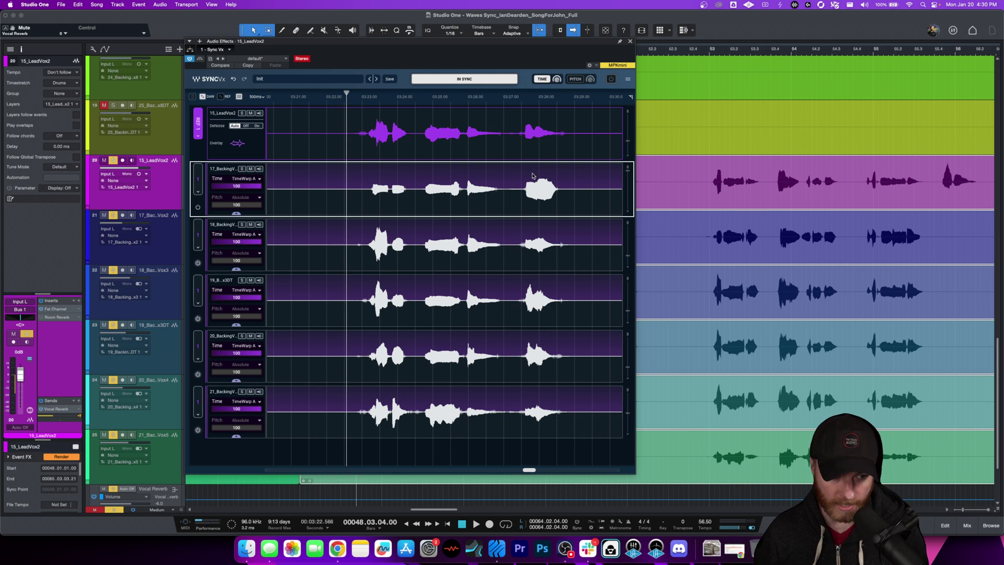
{"action": "left_click", "coordinate": [578, 80]}
{"action": "left_click", "coordinate": [579, 80]}
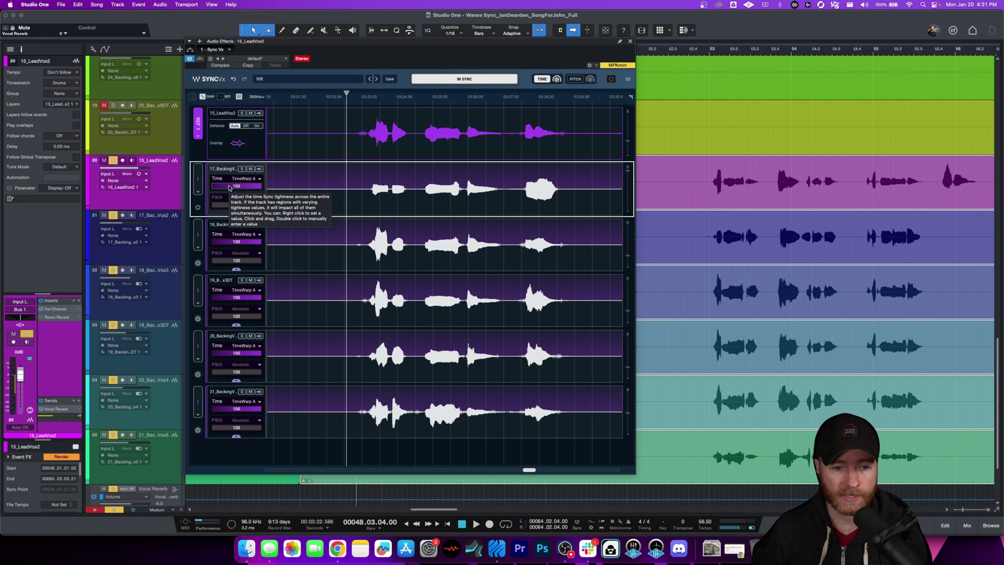
Step: Try a looser Time sync tightness of 66 on 17_BackingVox2 and return it to 100
{"action": "left_click_drag", "start_coordinate": [248, 187], "coordinate": [249, 199]}
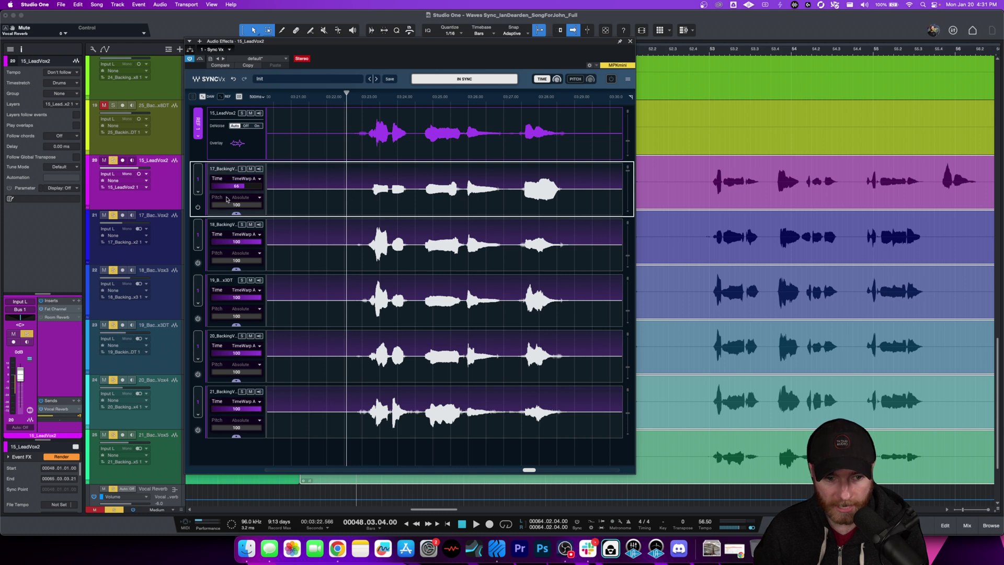
{"action": "mouse_move", "coordinate": [233, 190]}
{"action": "left_mouse_down"}
{"action": "mouse_move", "coordinate": [211, 189]}
{"action": "mouse_move", "coordinate": [248, 186]}
{"action": "left_mouse_up"}
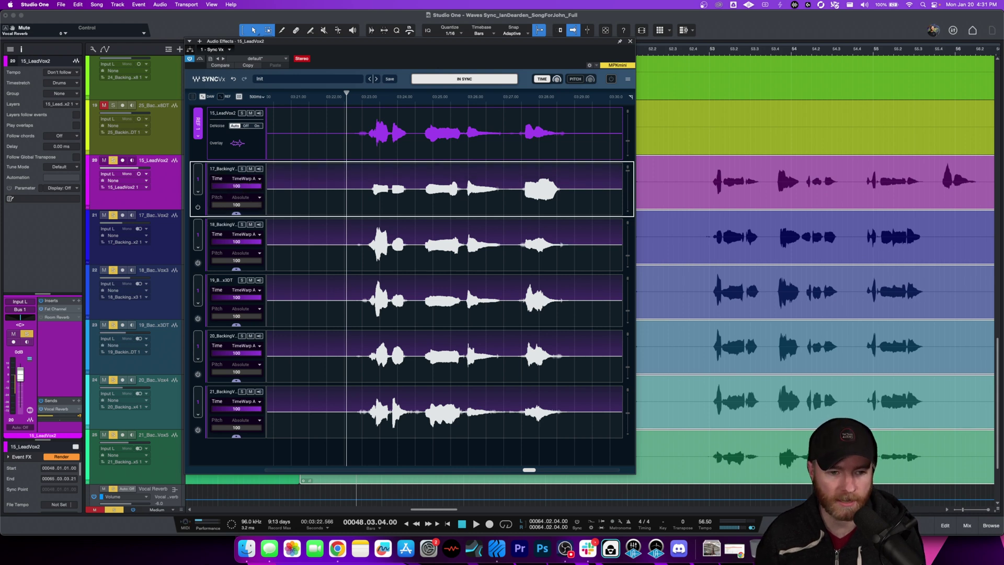
{"action": "double_click", "coordinate": [242, 191]}
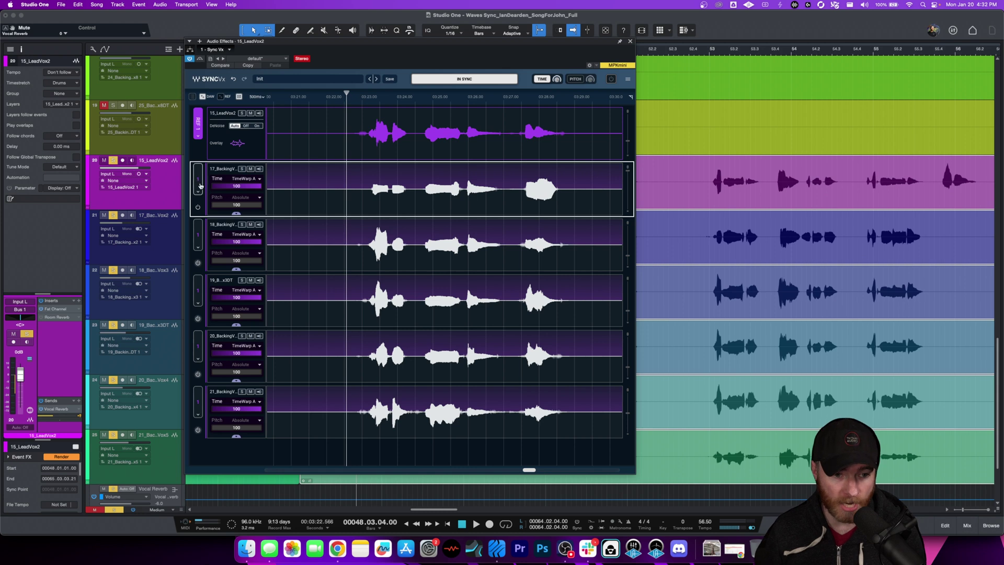
Step: Try other reference group numbers on 15_LeadVox2 and group 2 on 17_BackingVox2, returning both tracks to group 1
{"action": "left_click", "coordinate": [198, 138]}
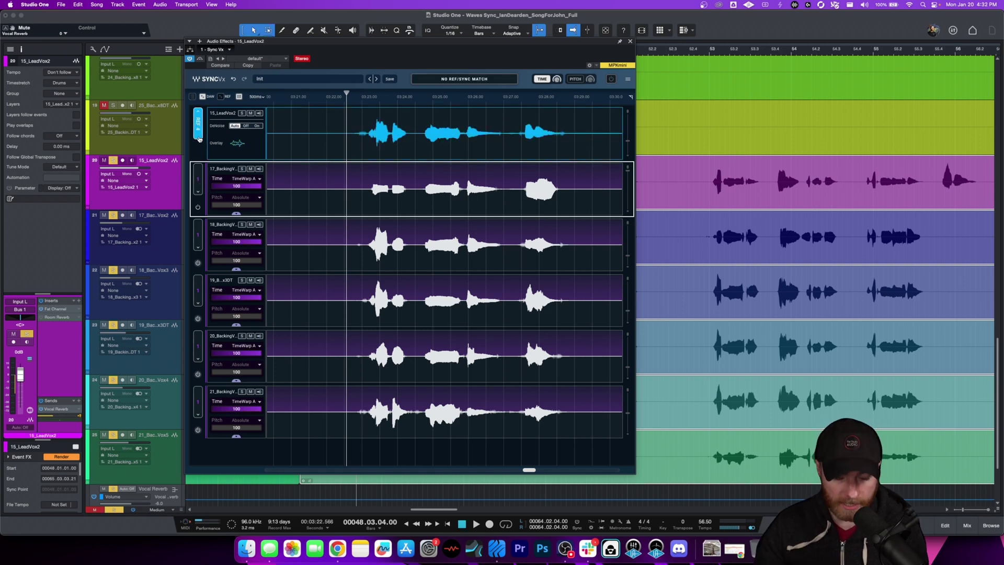
{"action": "left_click", "coordinate": [199, 114]}
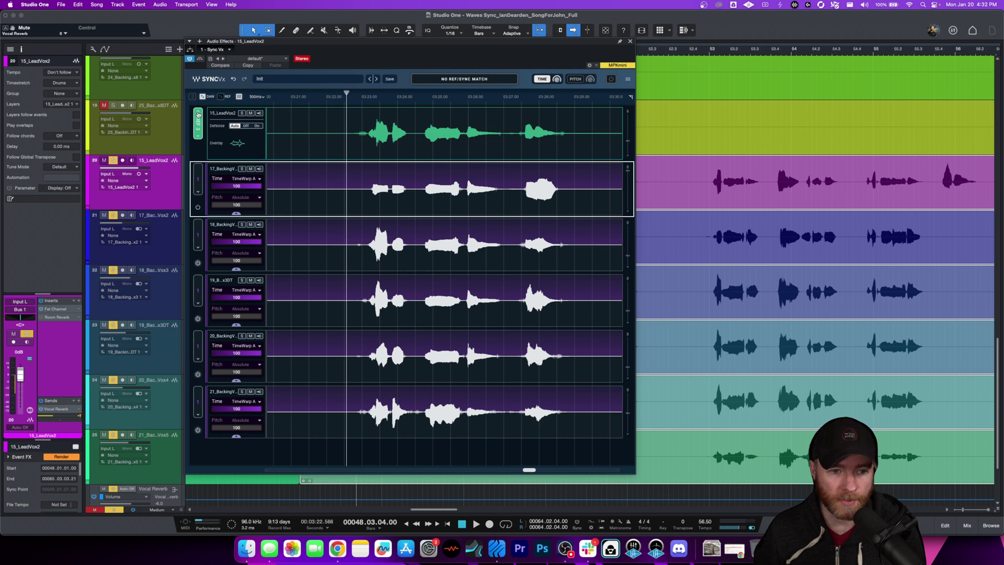
{"action": "left_click", "coordinate": [198, 114]}
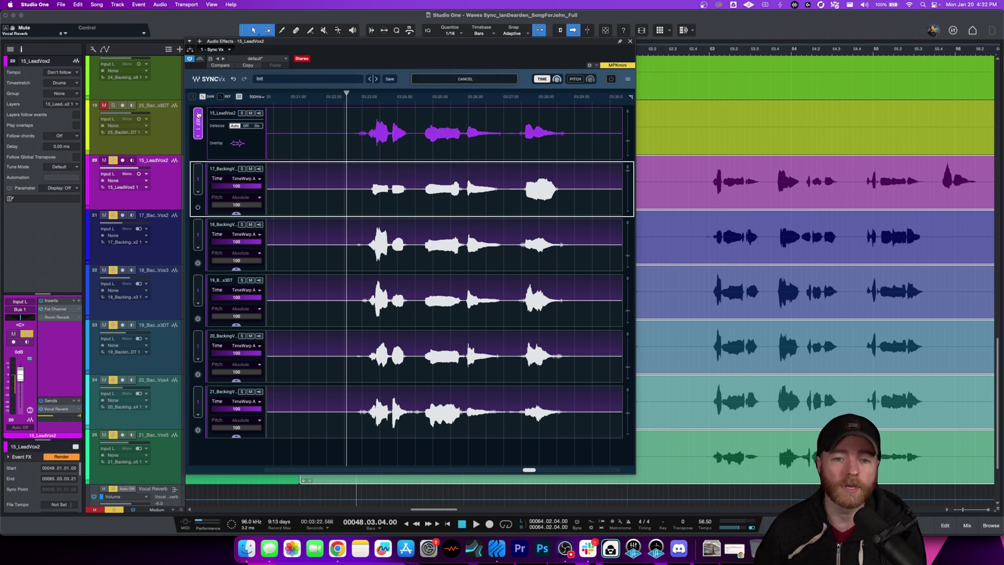
{"action": "left_click", "coordinate": [198, 193]}
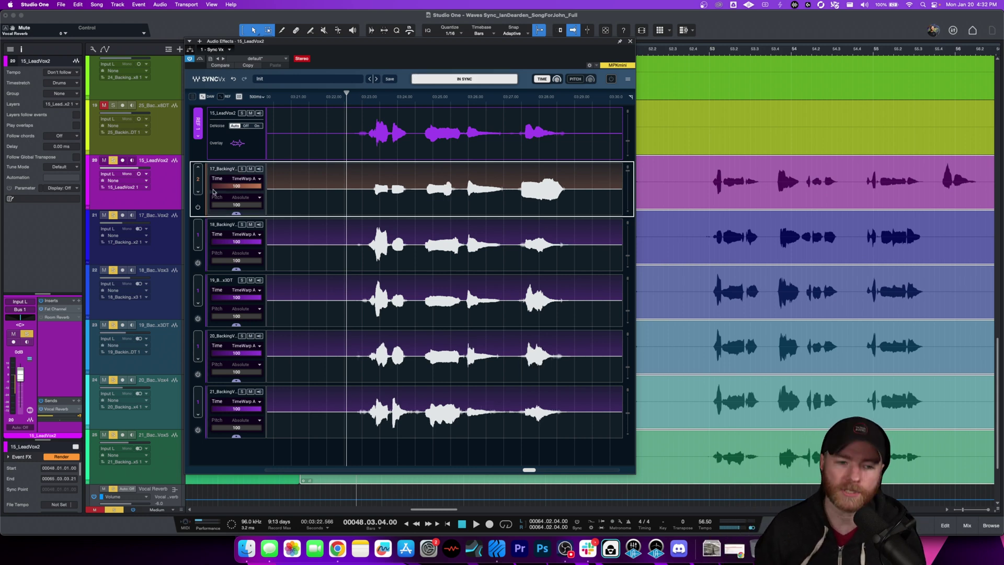
{"action": "left_click", "coordinate": [198, 168]}
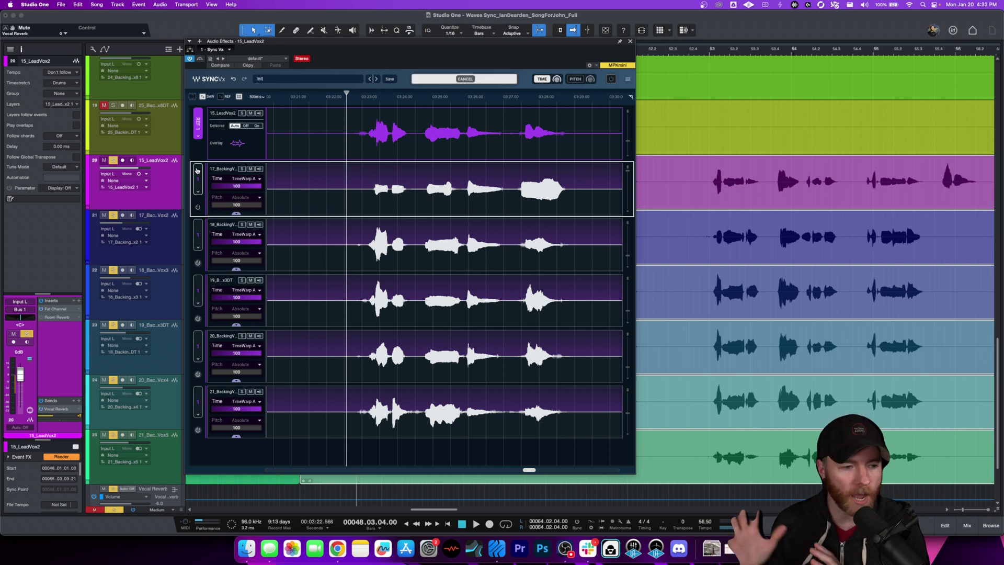
Step: View the transpose, fine and formant controls of 17_BackingVox2, and toggle Sync Vx processing off and on for the first two backing vocals
{"action": "left_click", "coordinate": [236, 214]}
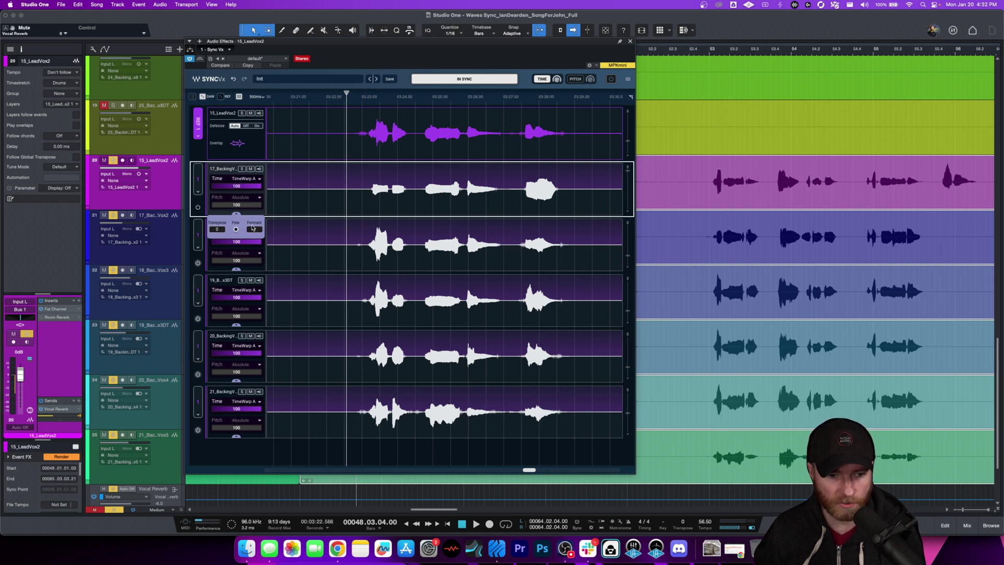
{"action": "left_click", "coordinate": [236, 214]}
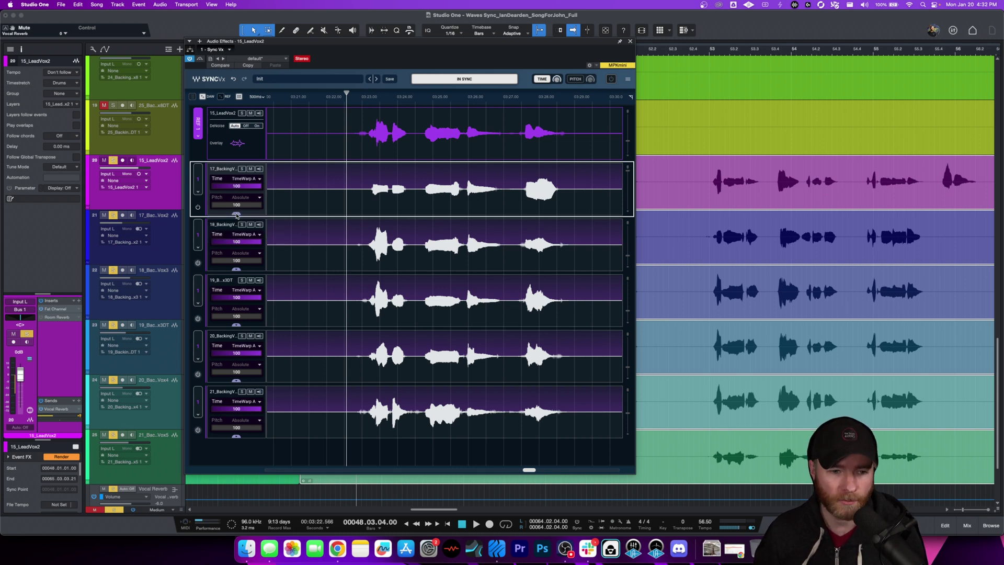
{"action": "left_click", "coordinate": [199, 208]}
{"action": "left_click", "coordinate": [198, 208]}
{"action": "left_click", "coordinate": [198, 262]}
{"action": "left_click", "coordinate": [199, 262]}
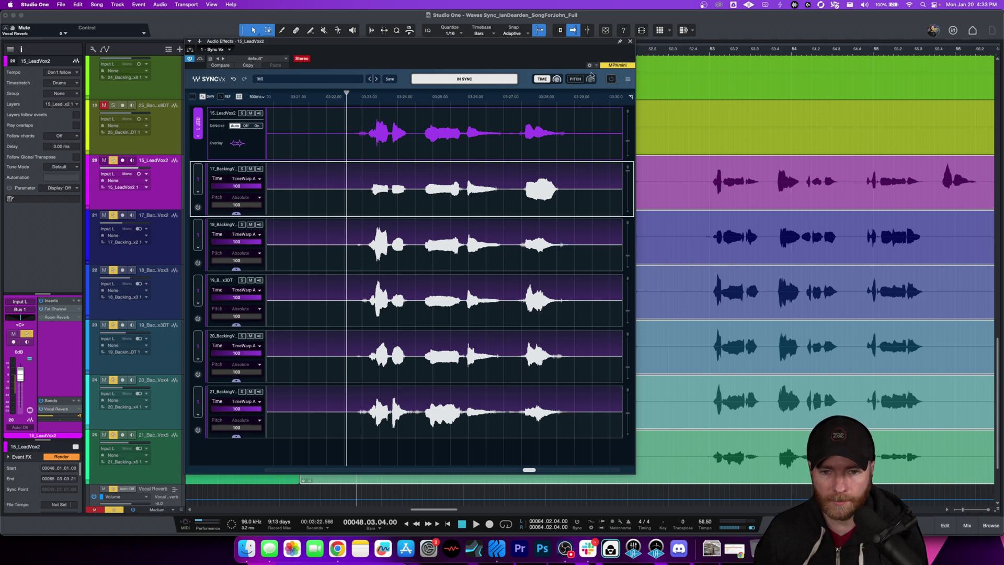
Step: Bypass Sync Vx and play the soloed backing vocals with 15_LeadVox2 unsoloed and muted
{"action": "left_click", "coordinate": [610, 80]}
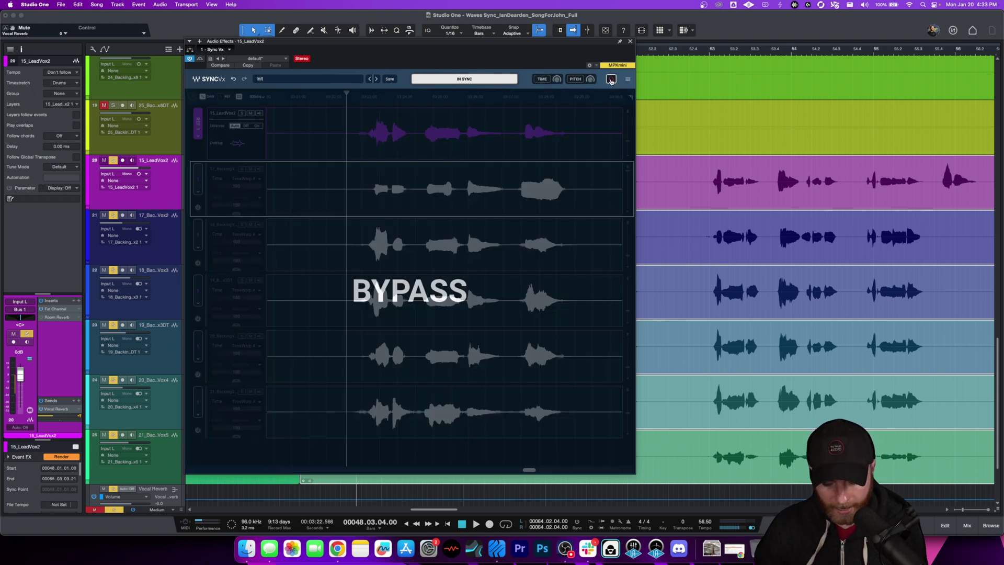
{"action": "key", "text": "s"}
{"action": "key", "text": "m"}
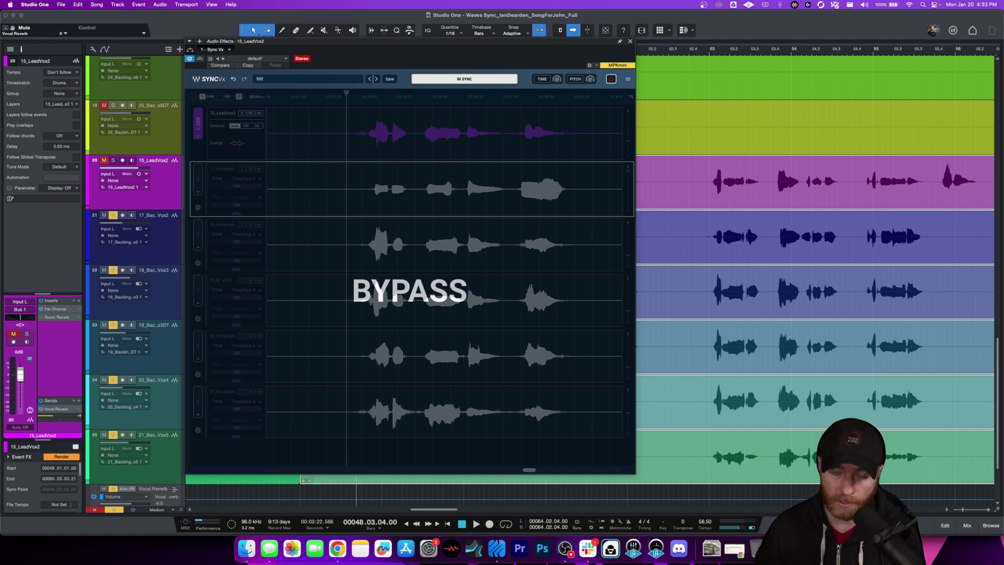
{"action": "key", "text": "space"}
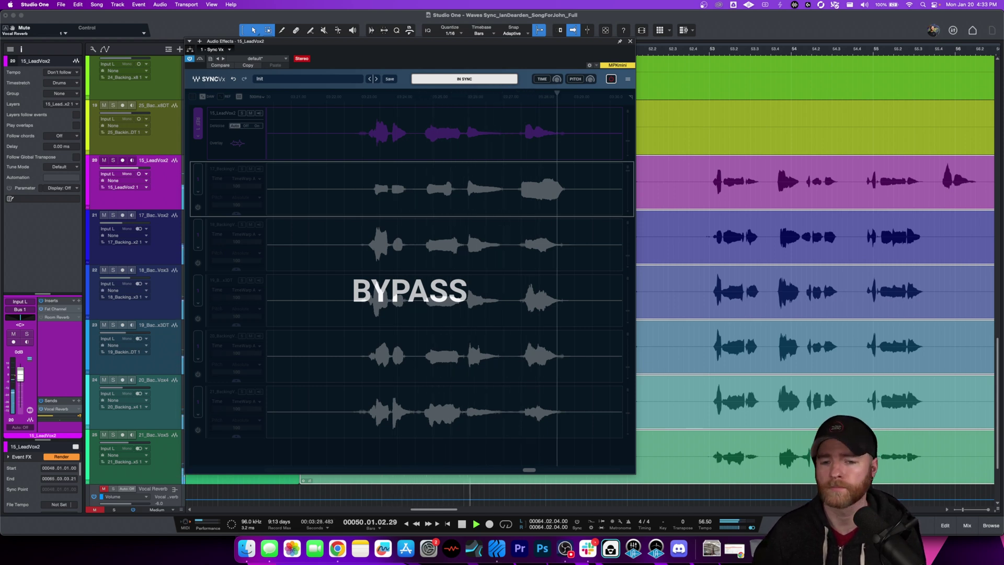
{"action": "key", "text": "space"}
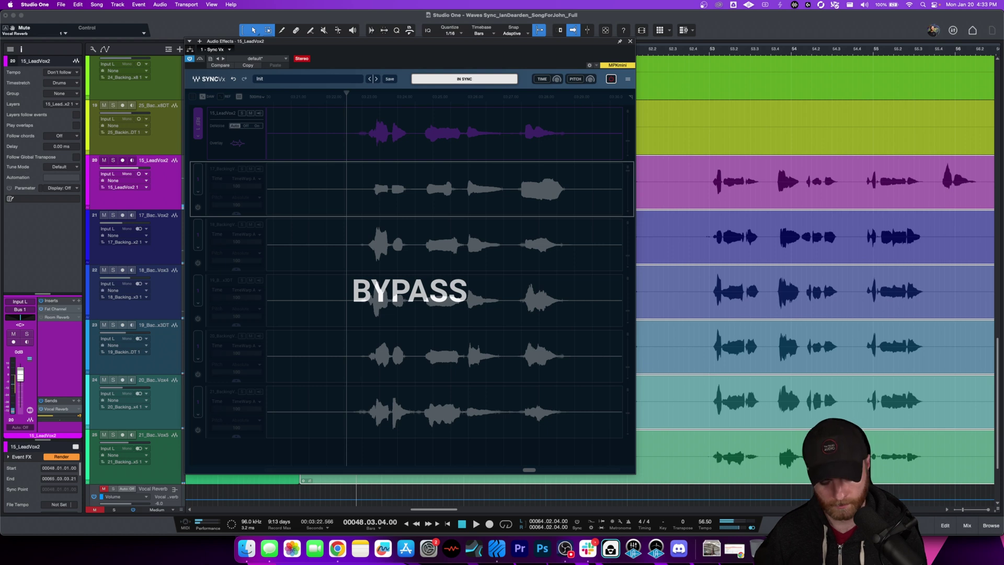
{"action": "key", "text": "space"}
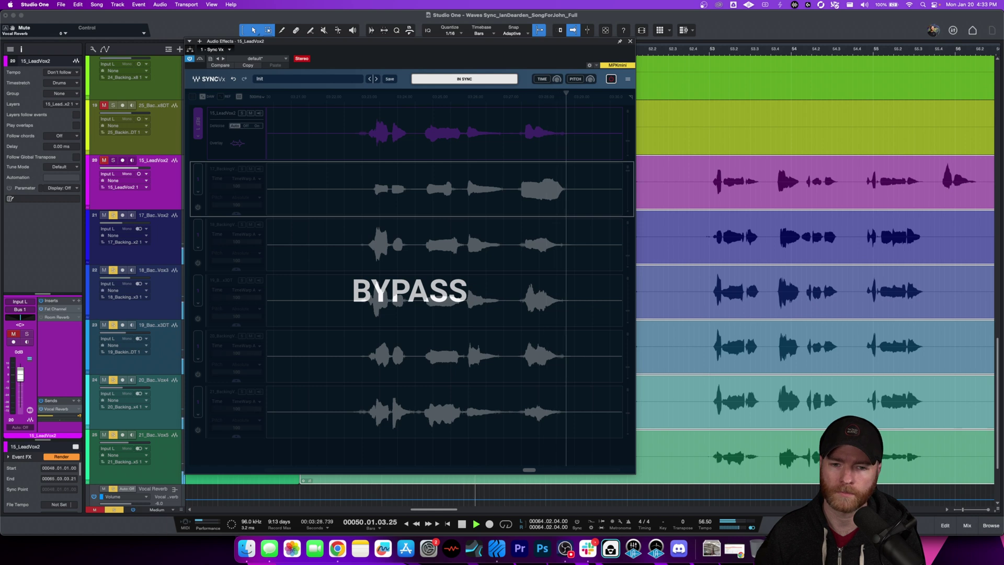
Step: Play the vocal passage from bar 48 with Sync Vx processing on, and again with it bypassed
{"action": "key", "text": "space"}
{"action": "left_click", "coordinate": [611, 79]}
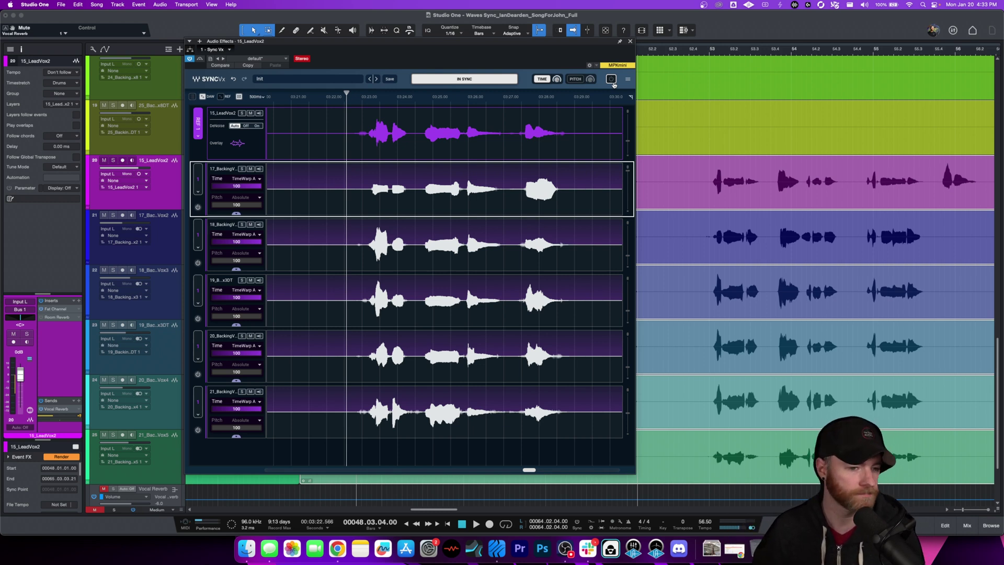
{"action": "key", "text": "space"}
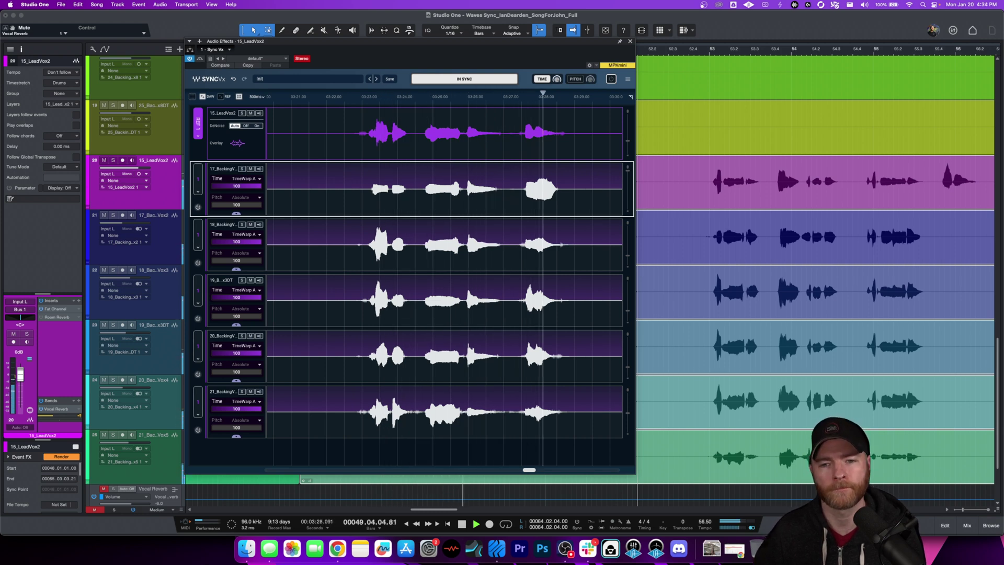
{"action": "key", "text": "space"}
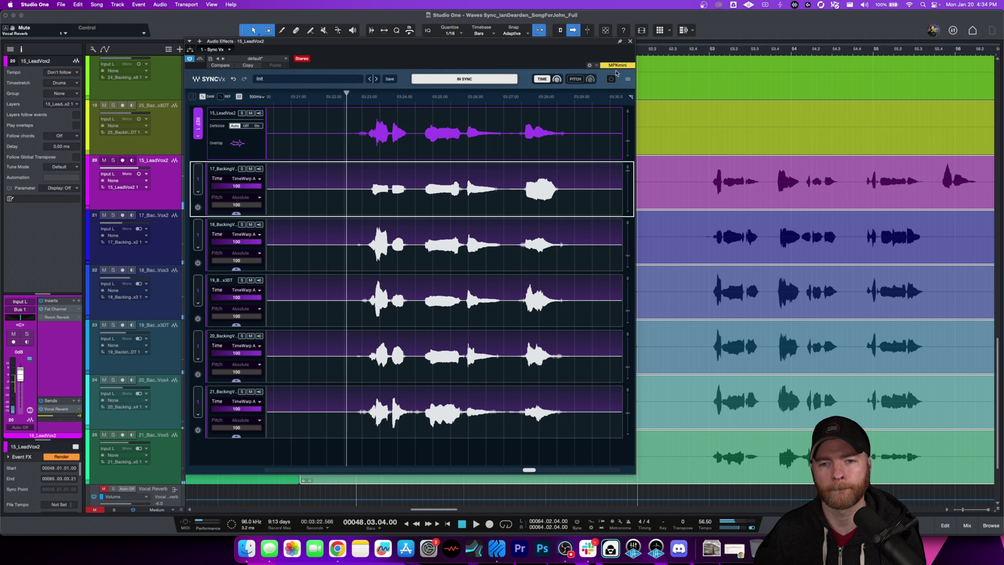
{"action": "left_click", "coordinate": [611, 79]}
{"action": "key", "text": "space"}
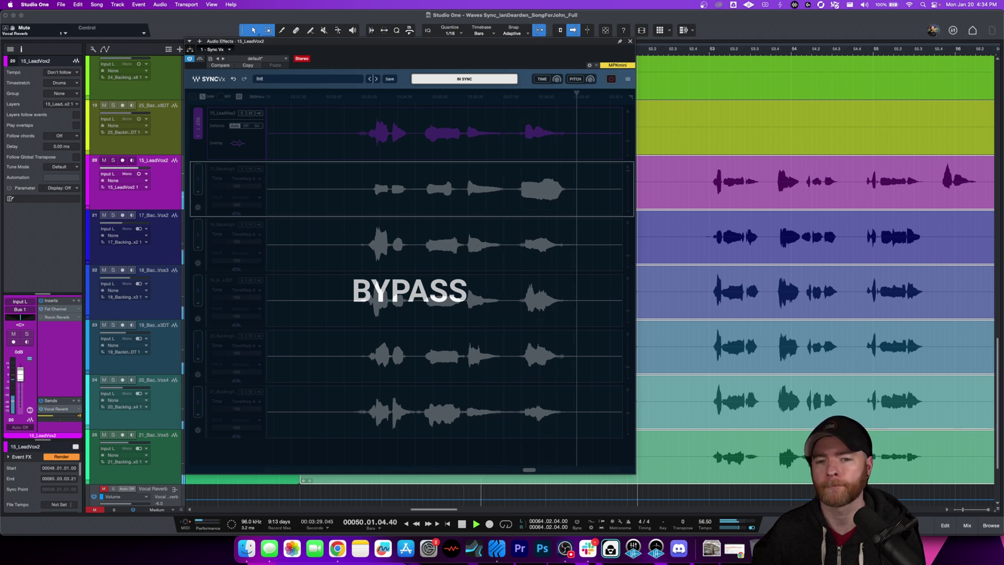
{"action": "key", "text": "space"}
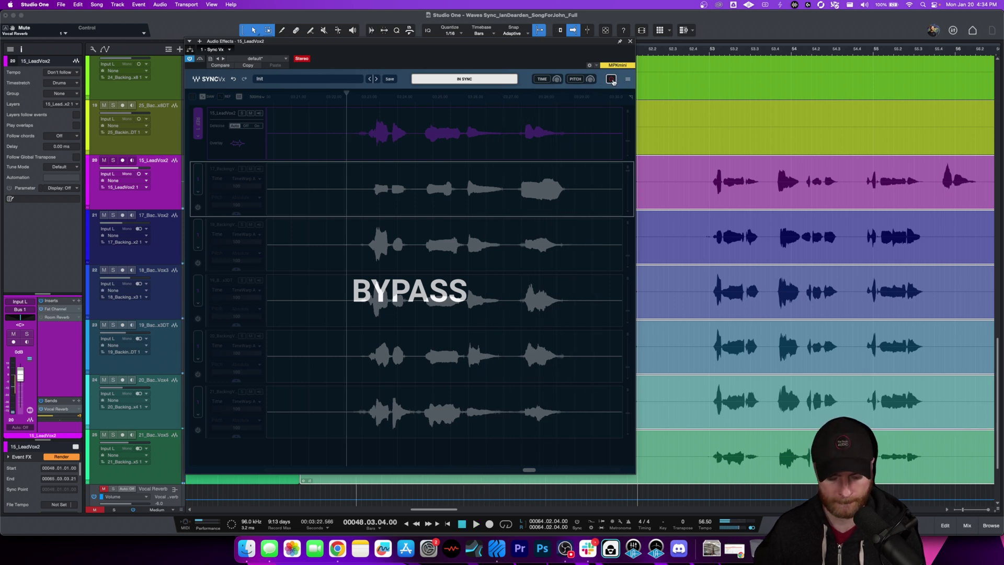
Step: Audition the soloed backing vocals from bar 48 with Sync Vx on and bypassed, leaving the processing on
{"action": "key", "text": "space"}
{"action": "left_click", "coordinate": [611, 79]}
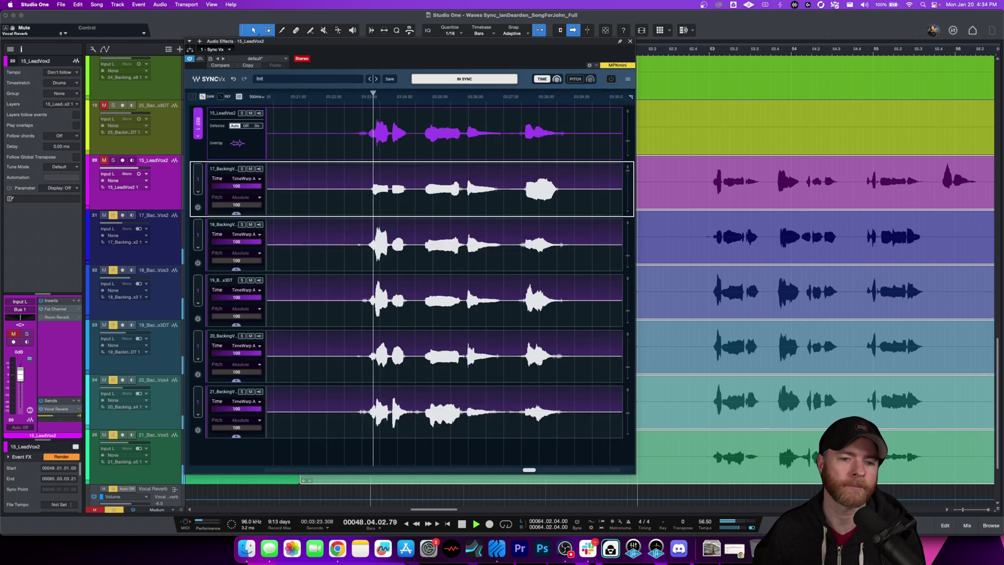
{"action": "left_click", "coordinate": [611, 79]}
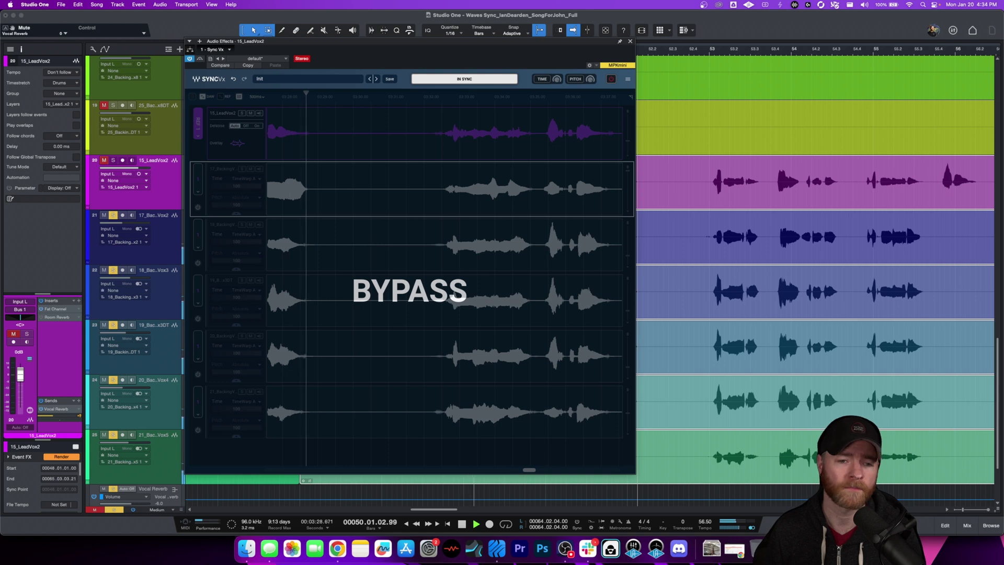
{"action": "left_click", "coordinate": [612, 79]}
{"action": "key", "text": "space"}
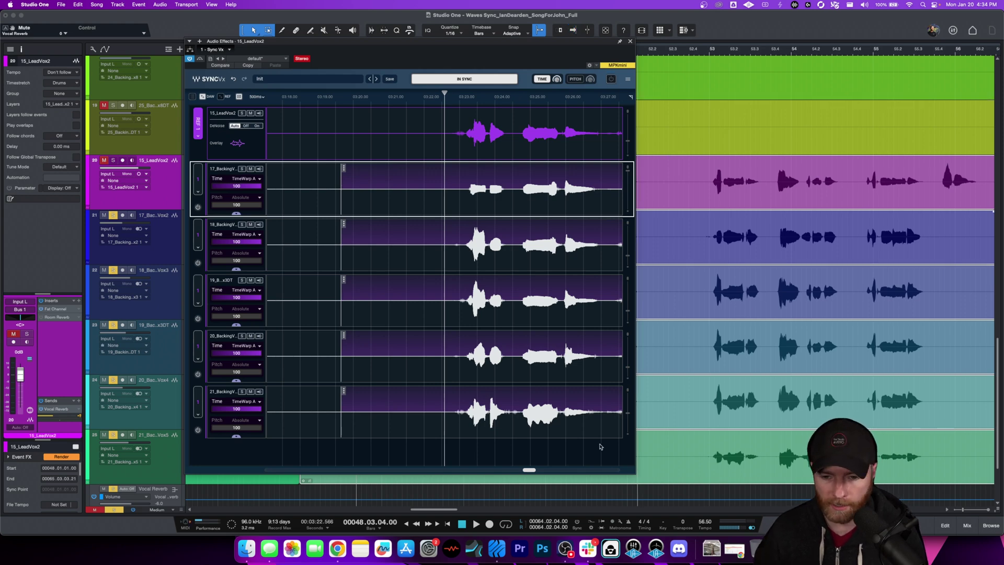
Step: Show the mixing console, bypass Sync Vx and unmute the Vocal Reverb channel
{"action": "left_click", "coordinate": [441, 512]}
{"action": "key", "text": "F3"}
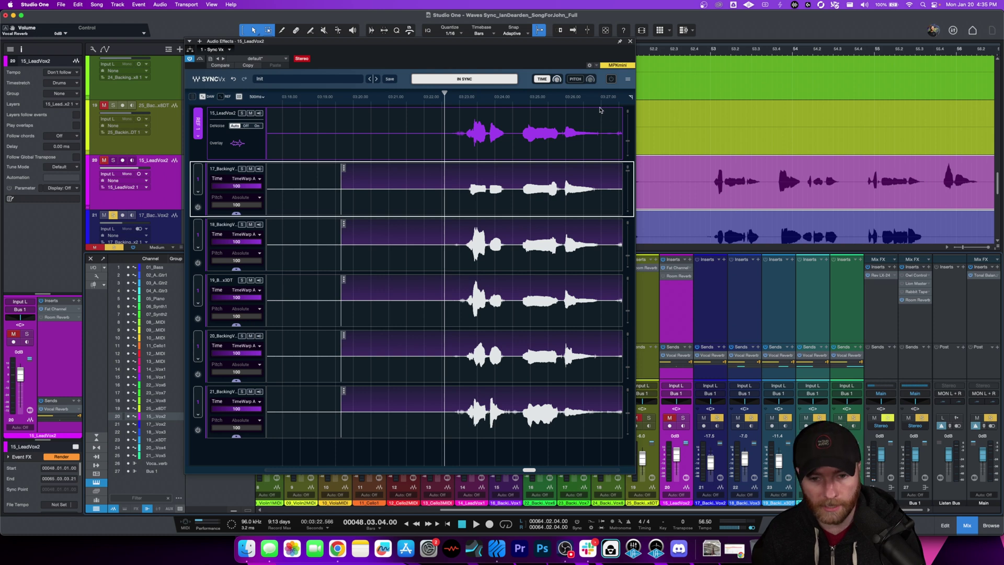
{"action": "left_click", "coordinate": [611, 79]}
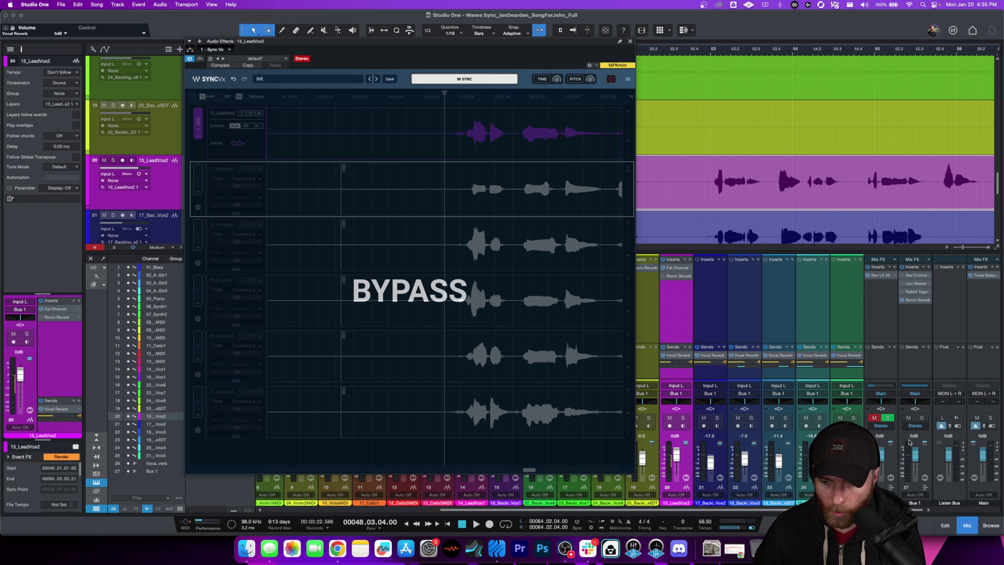
{"action": "left_click", "coordinate": [877, 418]}
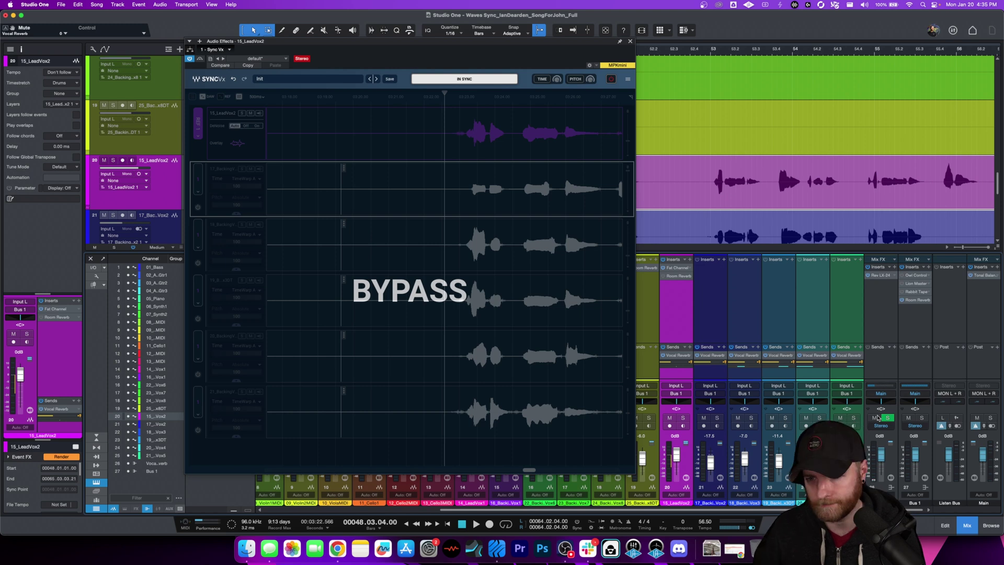
Step: Play the vocals with Vocal Reverb while Sync Vx is bypassed, and replay them with it re-enabled
{"action": "key", "text": "space"}
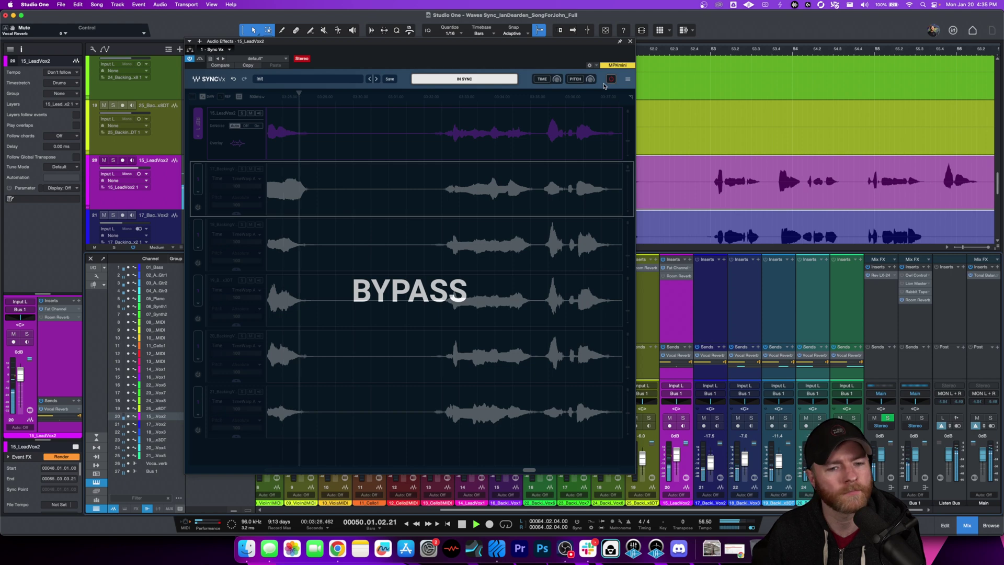
{"action": "key", "text": "space"}
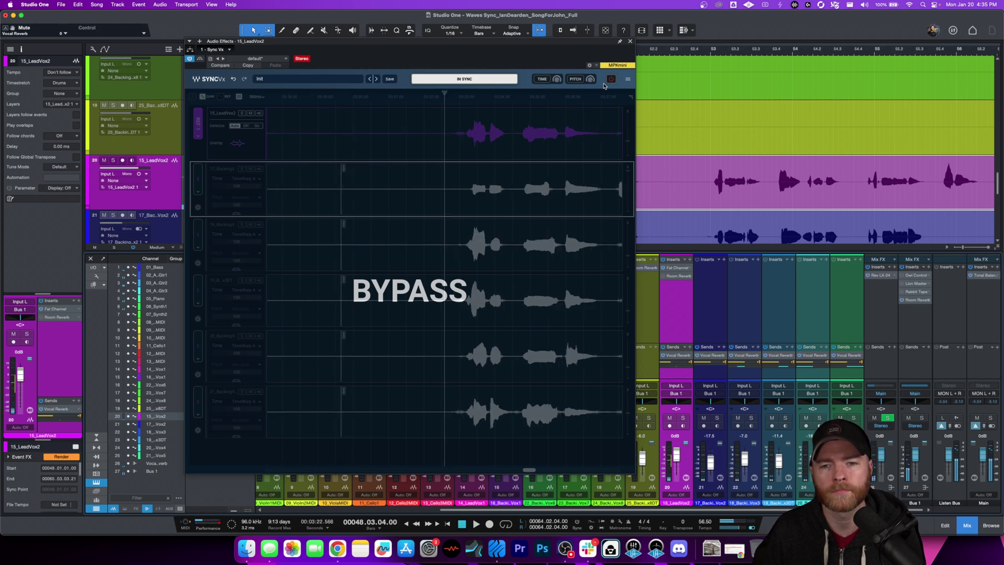
{"action": "left_click", "coordinate": [610, 79]}
{"action": "key", "text": "space"}
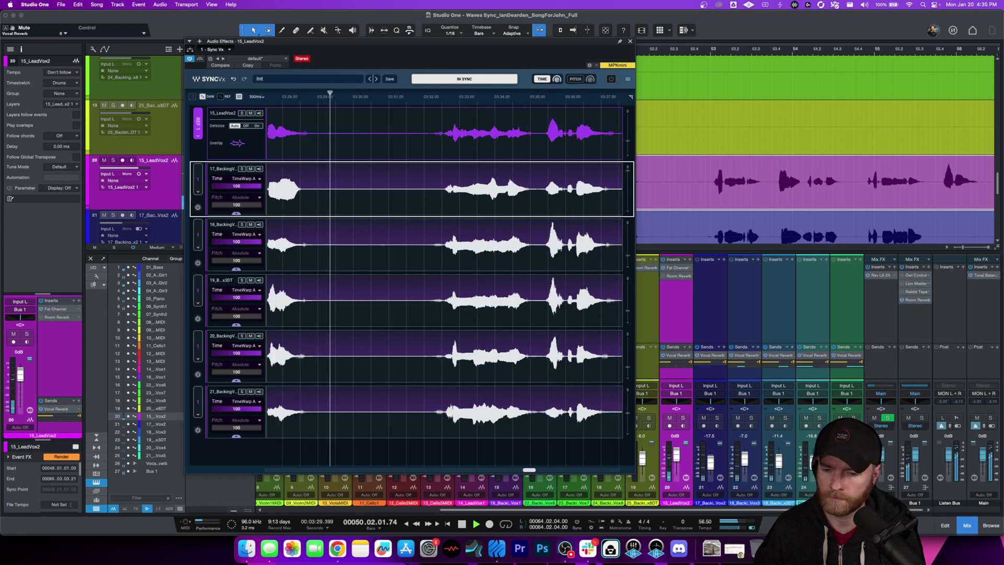
{"action": "key", "text": "space"}
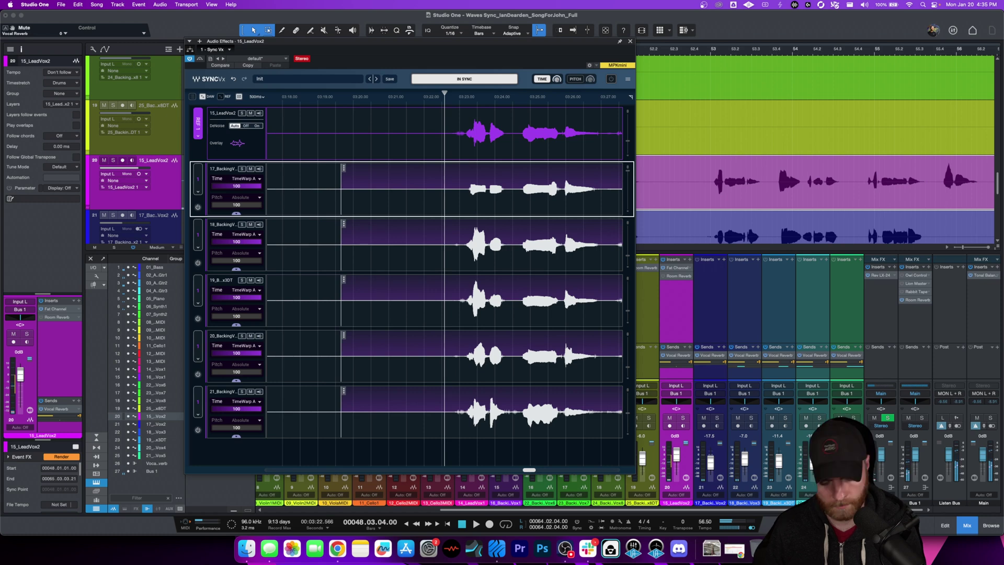
Step: Play a longer stretch of the synced vocals with Vocal Reverb from bar 48 and stop playback
{"action": "key", "text": "s"}
{"action": "key", "text": "space"}
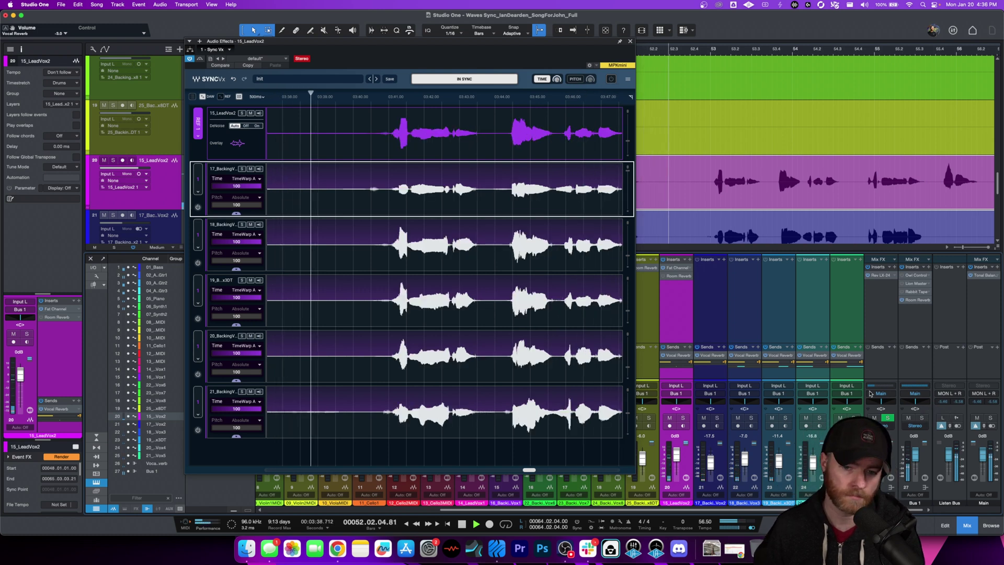
{"action": "key", "text": "space"}
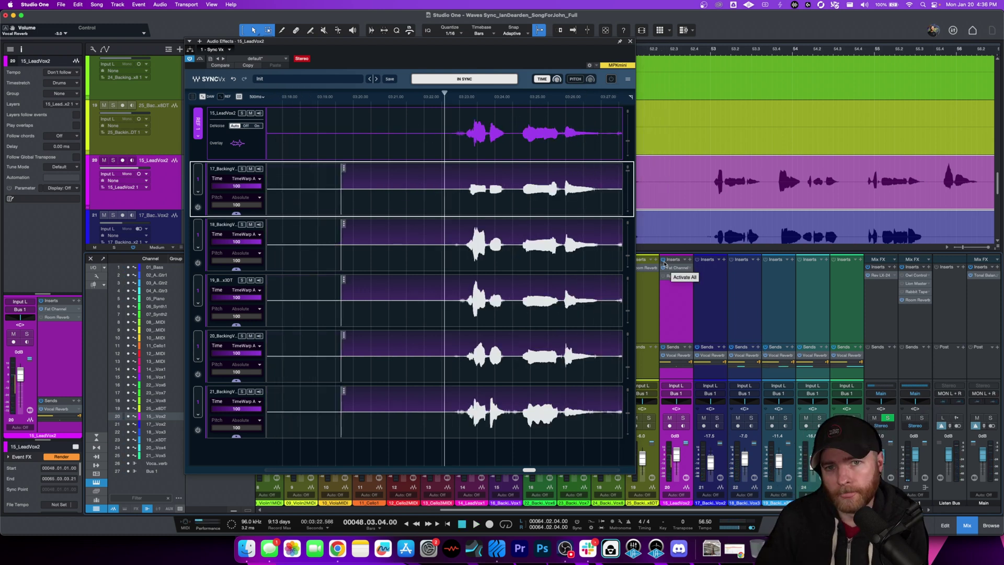